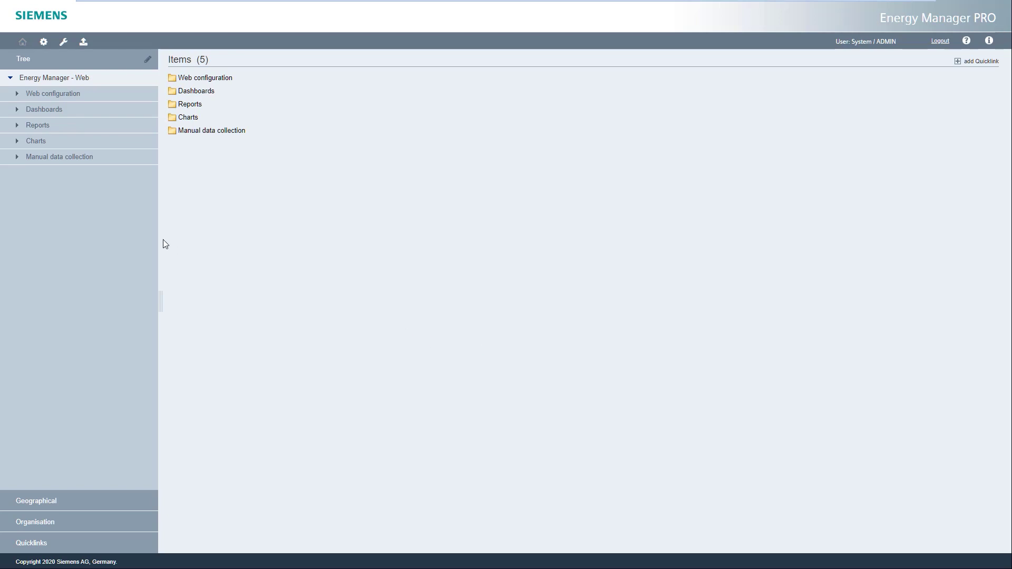
Go to data source administration and list the acquisition channels of h_Local_PC.
left_click(44, 42)
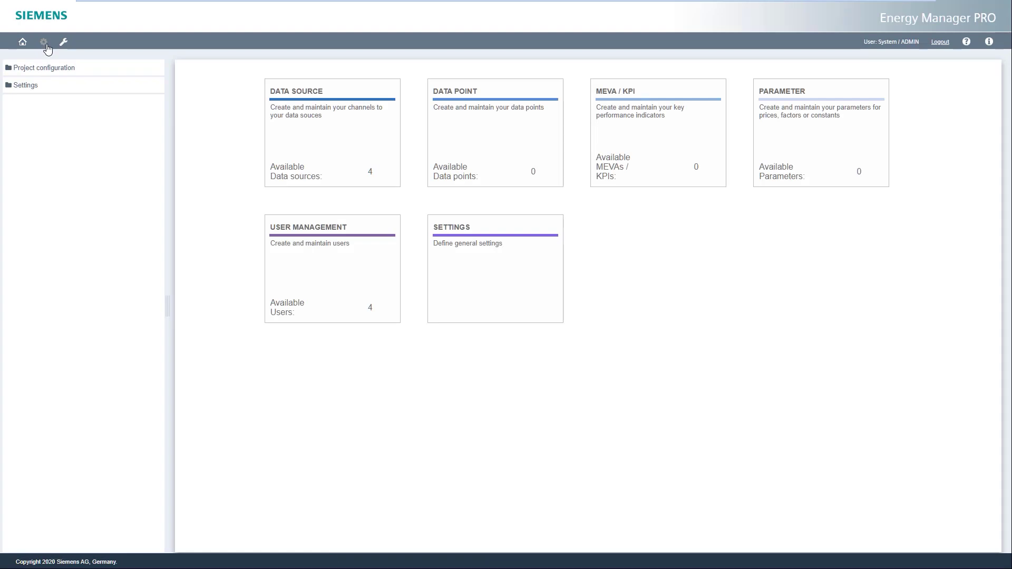
left_click(361, 120)
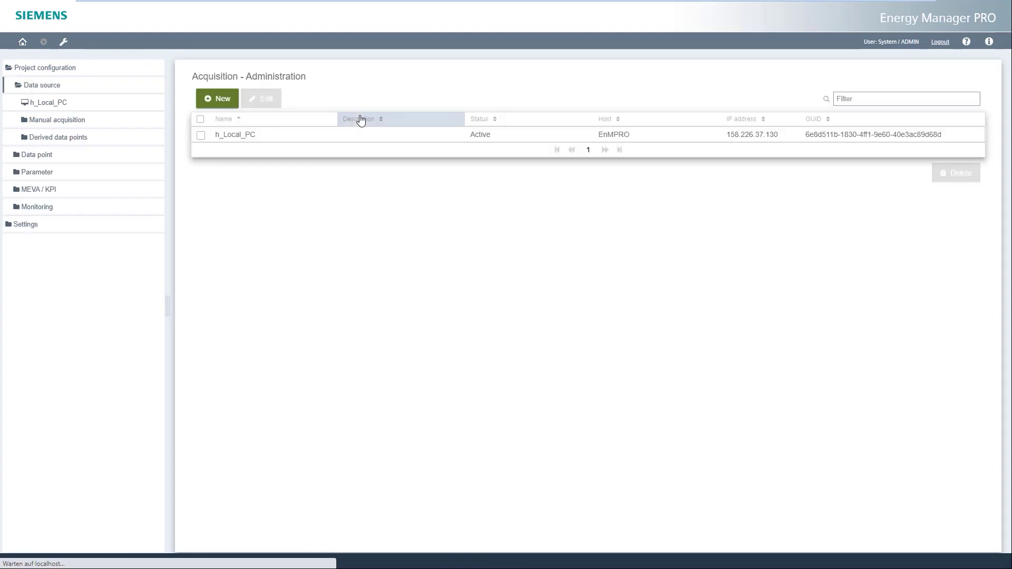
left_click(68, 105)
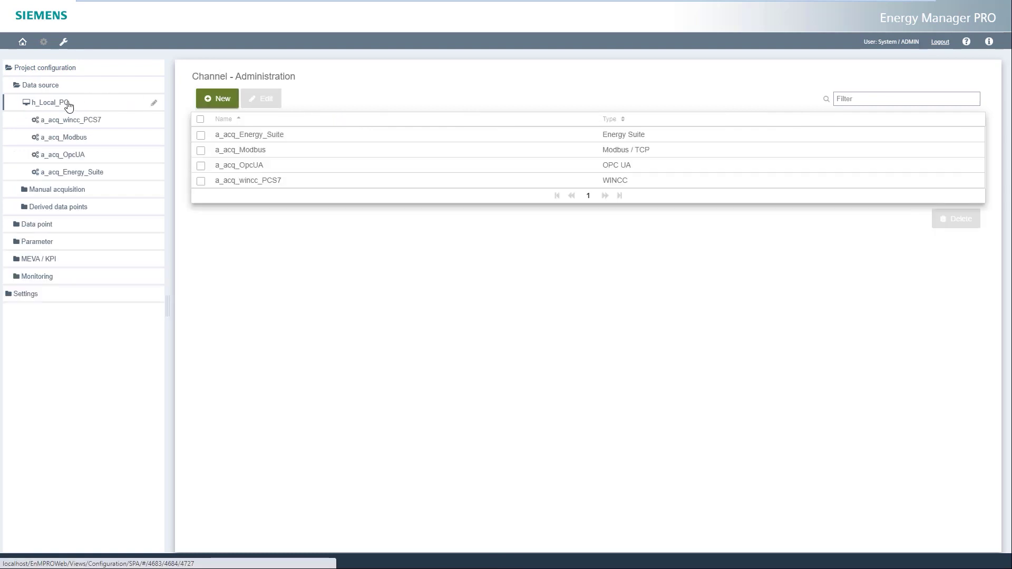
Edit a_acq_Modbus with device name PAC3200_Hall1 and IP 158.226.37.20, then test the connection.
double_click(227, 150)
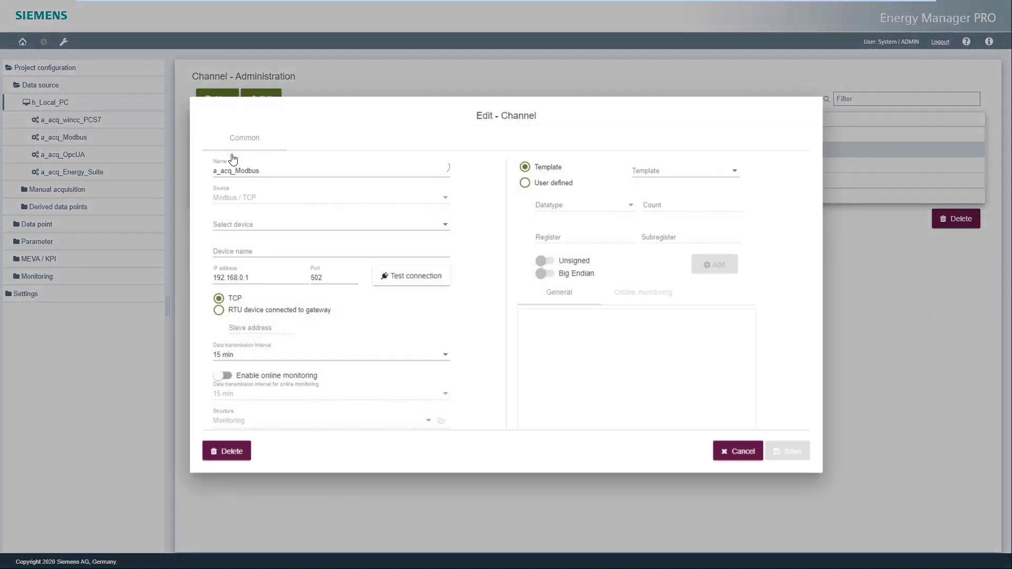
left_click(269, 251)
type("PAC3200_Hall1")
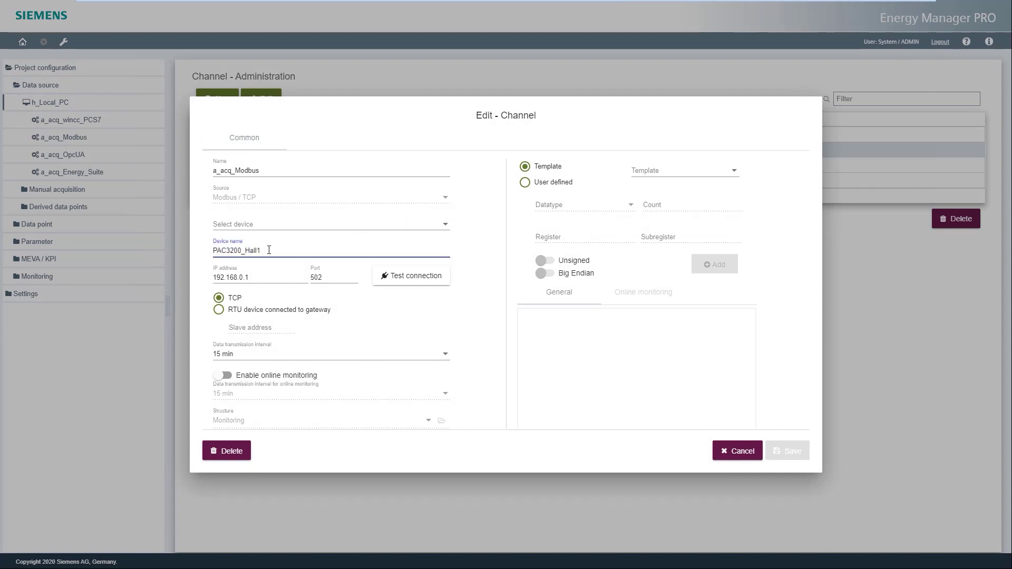
left_click_drag(256, 277, 211, 280)
type("158.226.37.20")
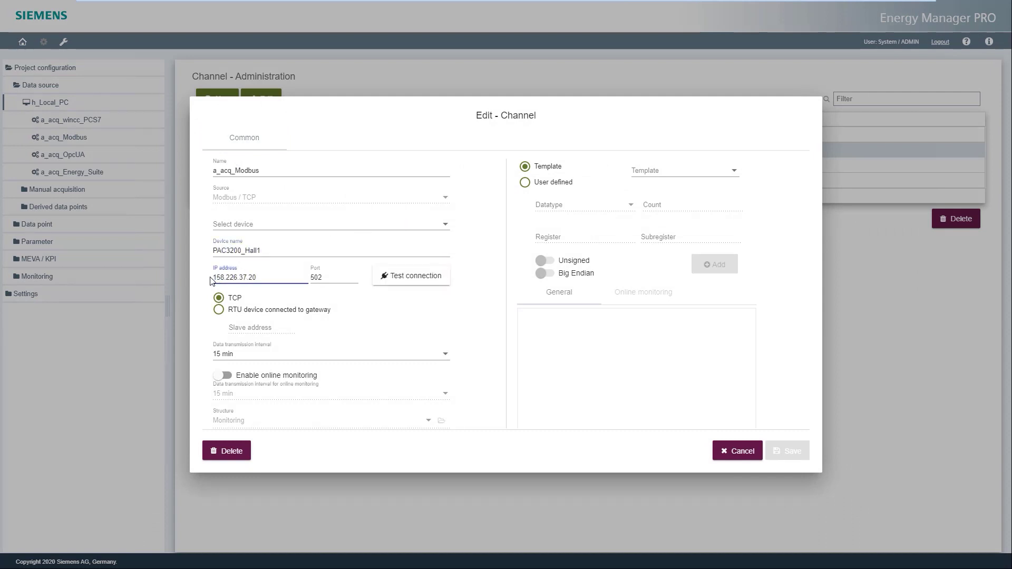
left_click(436, 279)
Set the data transmission interval to 1 min and enable online monitoring every 1 s.
left_click(445, 354)
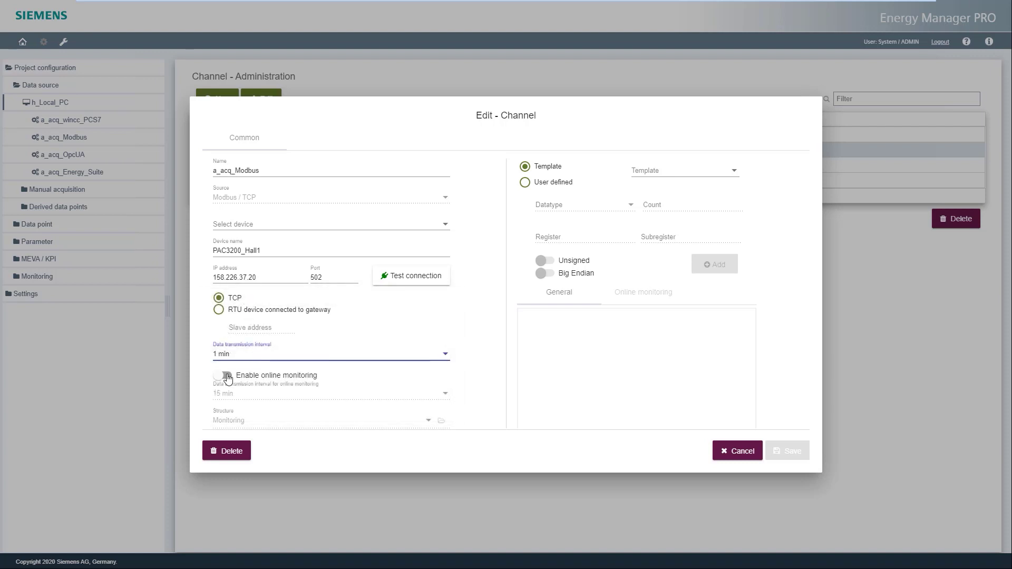
left_click(226, 376)
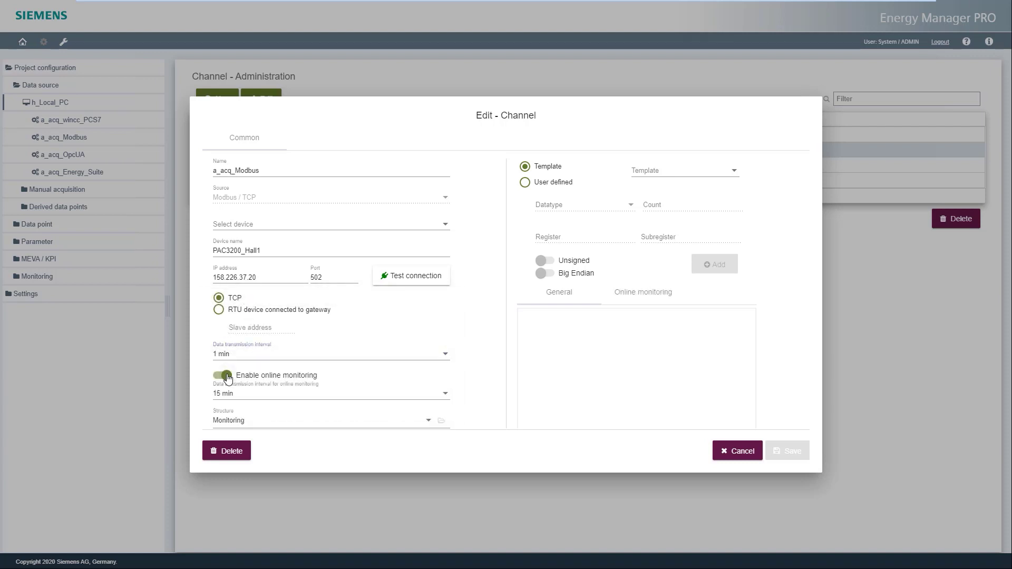
left_click(447, 399)
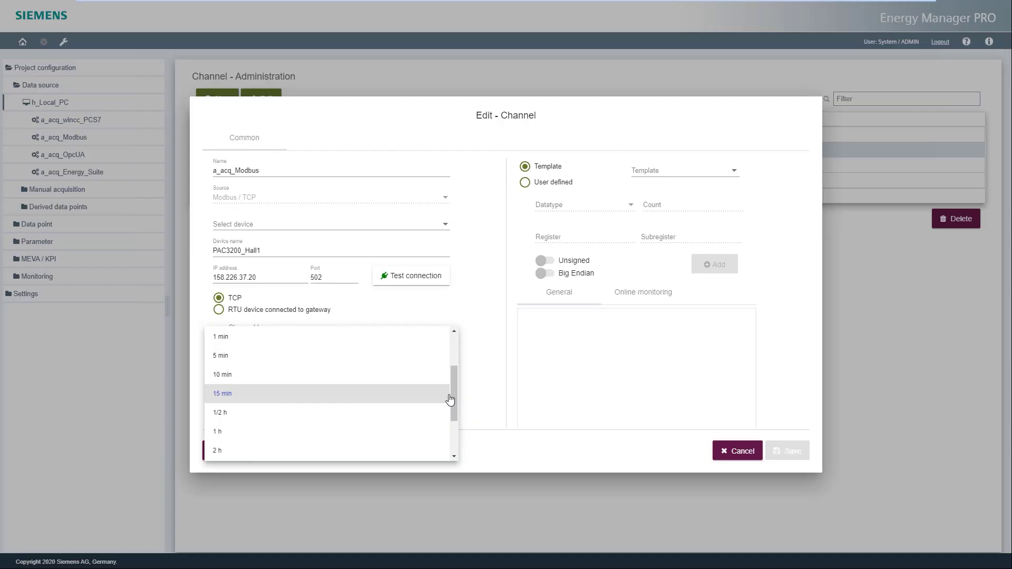
left_click_drag(453, 391, 454, 346)
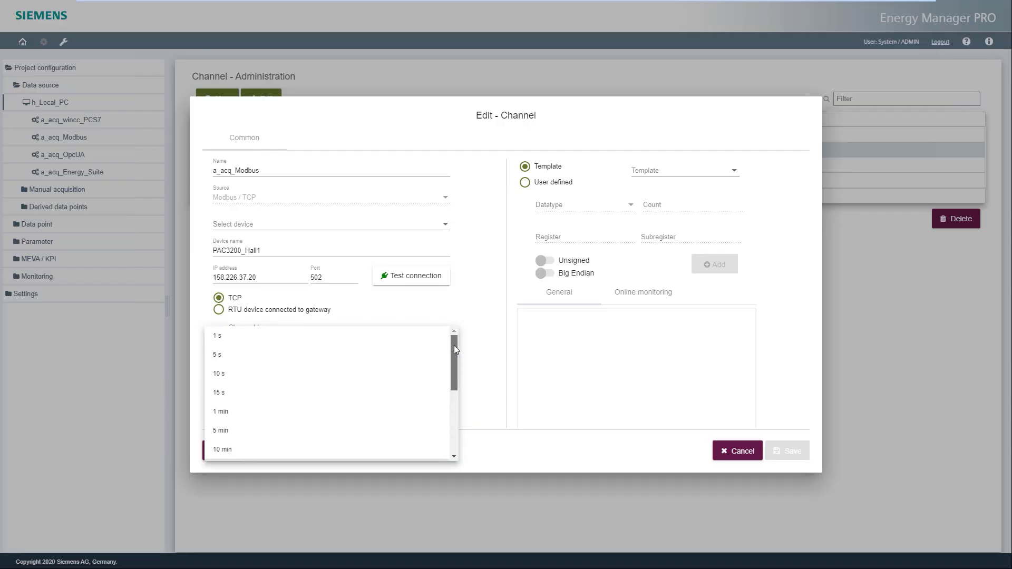
left_click(235, 346)
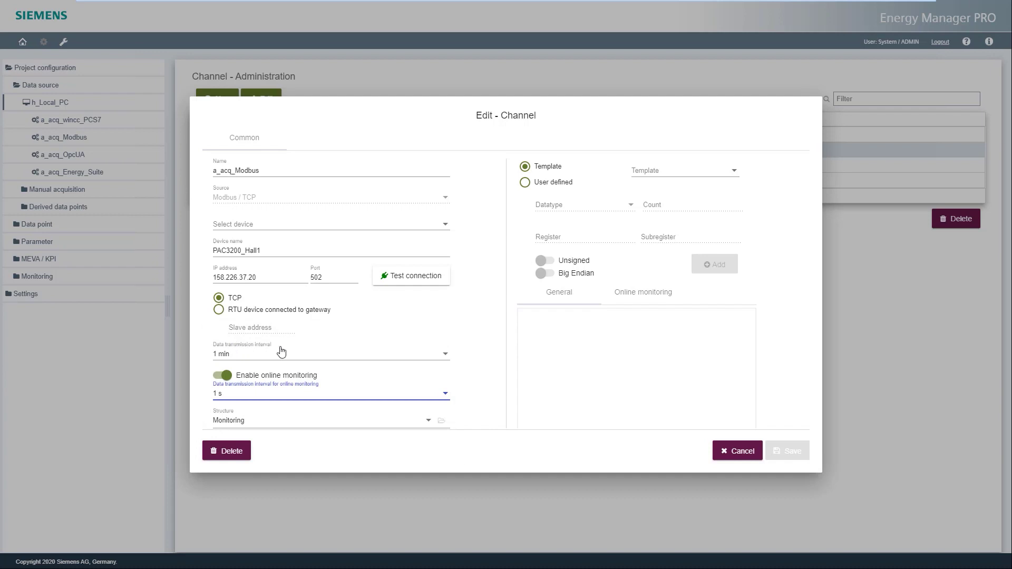
Apply the PAC3200 template and tick E_Wh_T1_imp under the Energy group.
left_click(734, 174)
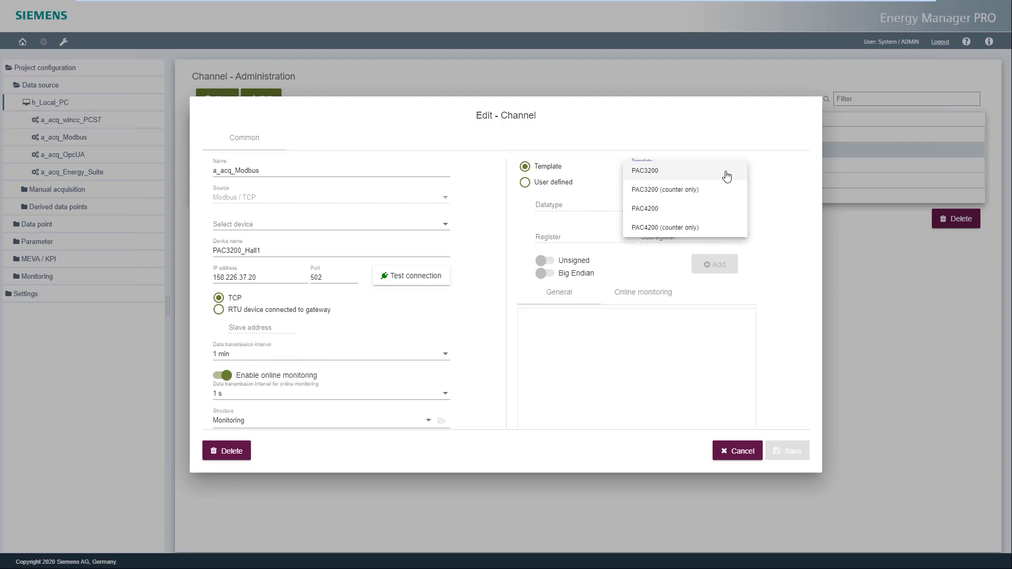
left_click(727, 174)
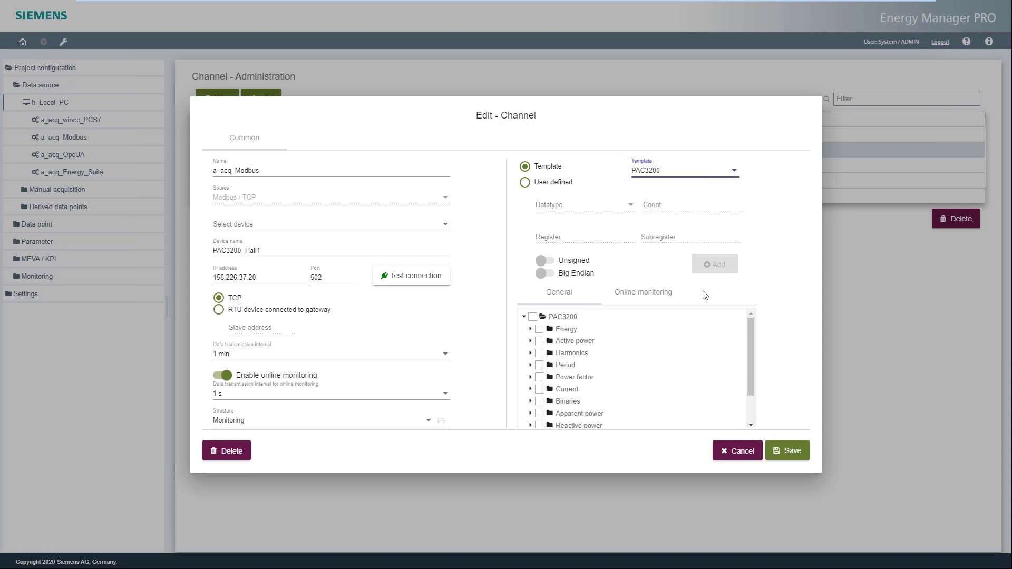
left_click(531, 329)
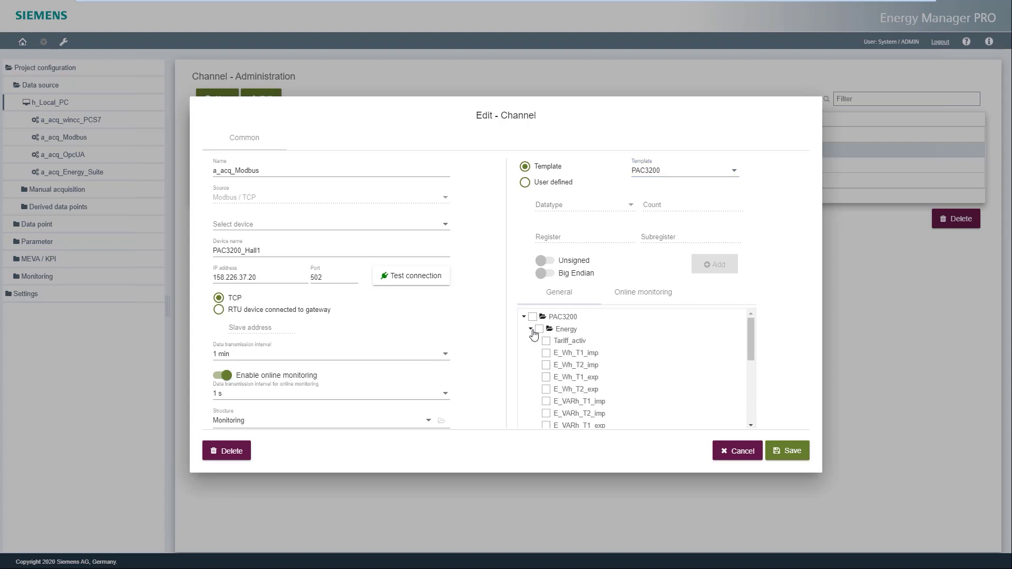
left_click(546, 353)
Select an active power value, I_L1 current and V_L1N voltage for online monitoring.
left_click(640, 298)
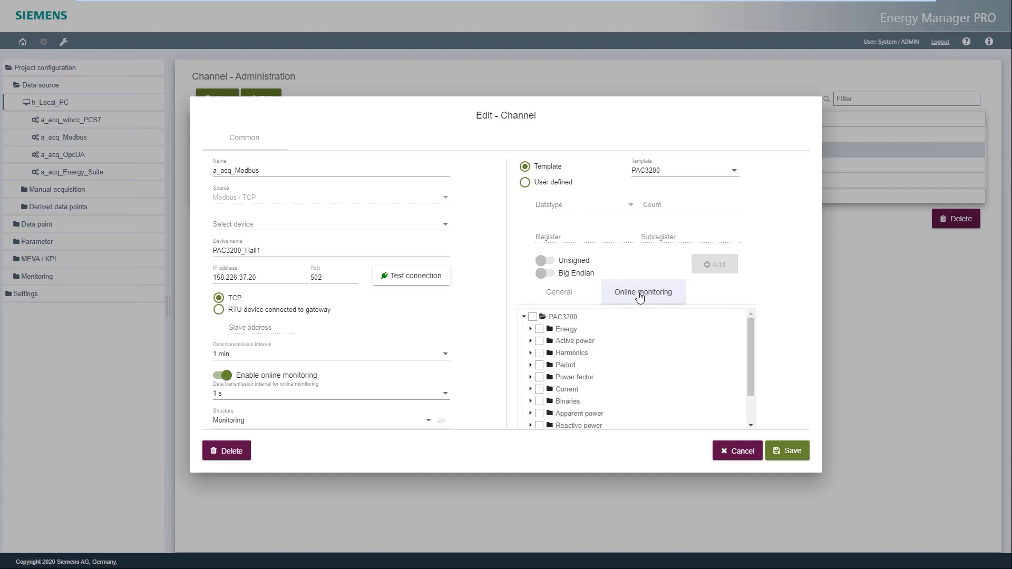
left_click(530, 340)
left_click(545, 354)
left_click(531, 340)
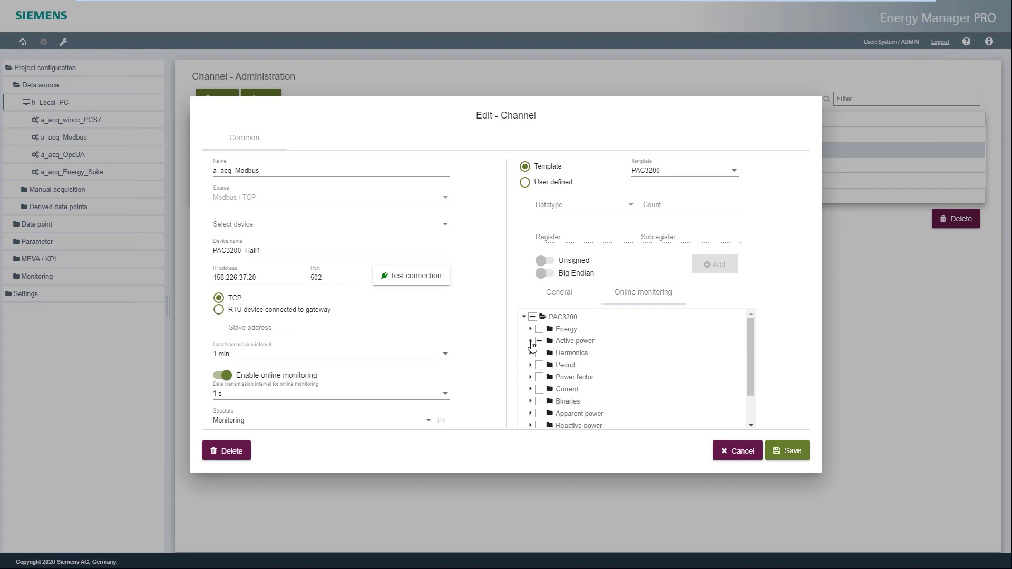
left_click(531, 389)
left_click(545, 401)
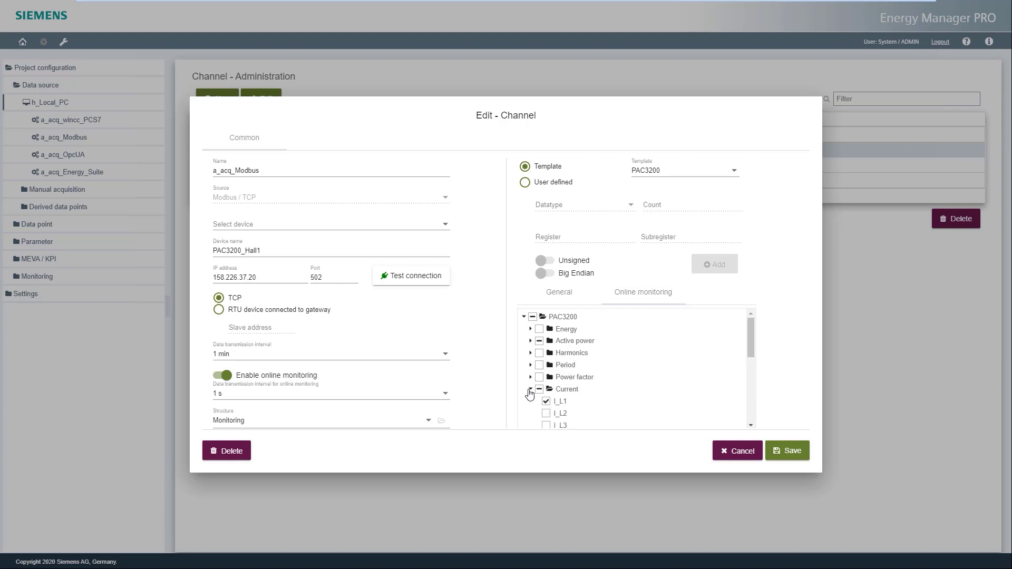
left_click(530, 389)
scroll(530, 395, "down", 1)
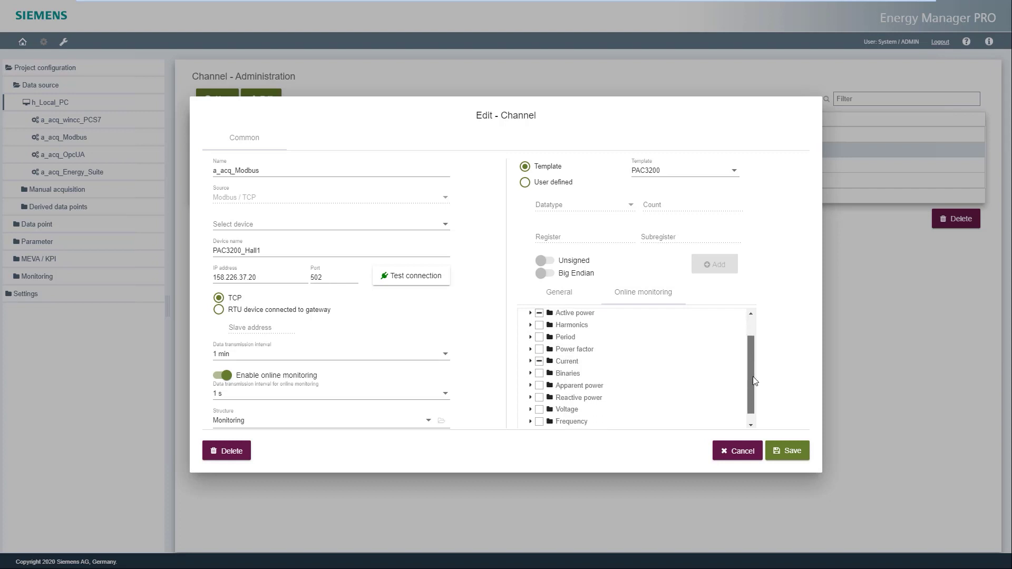
left_click(530, 407)
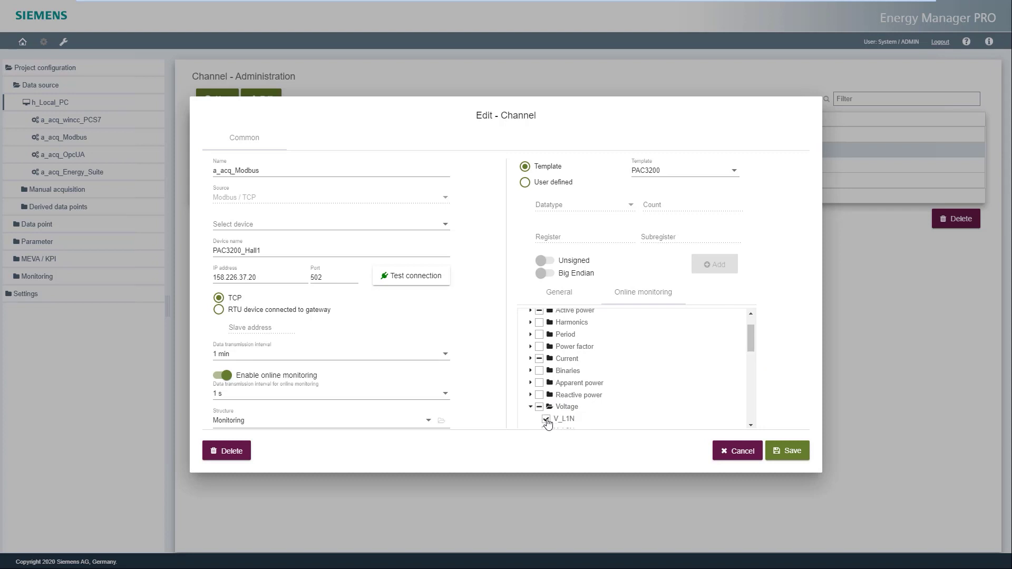
Save the channel, confirm the PAC3200_Hall1_pmon monitor buffer, and go back home.
left_click(787, 450)
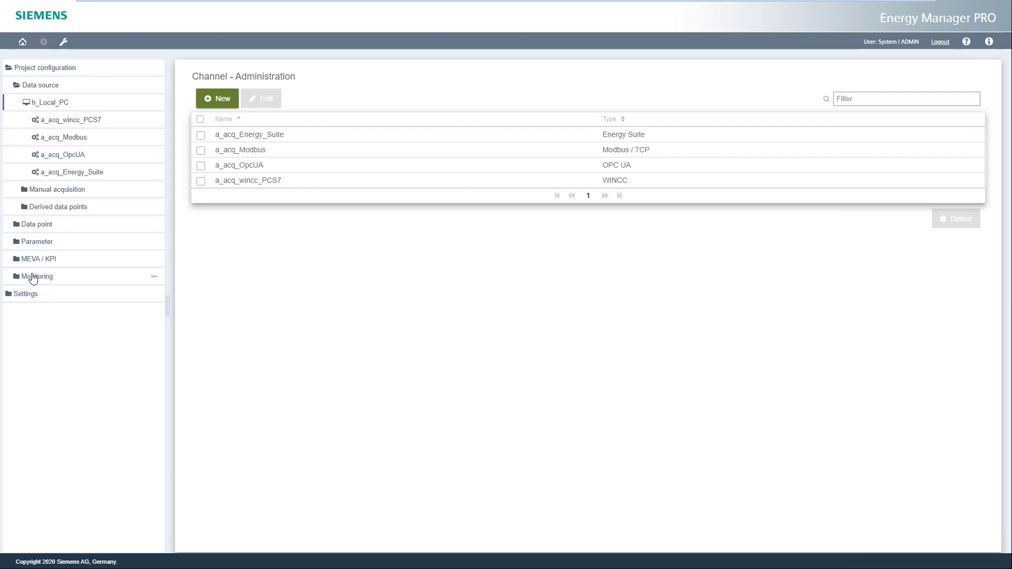
left_click(34, 276)
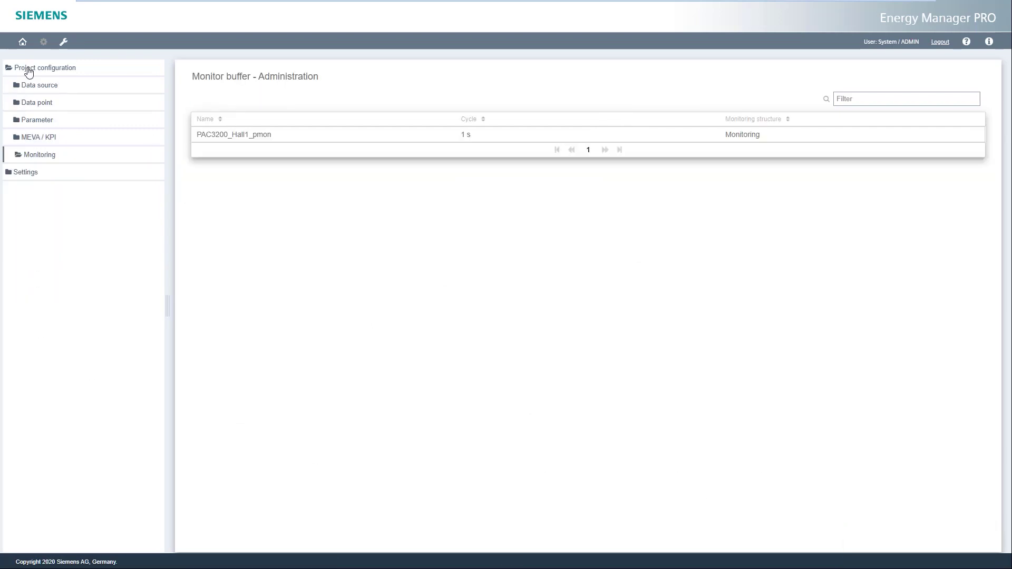
left_click(26, 42)
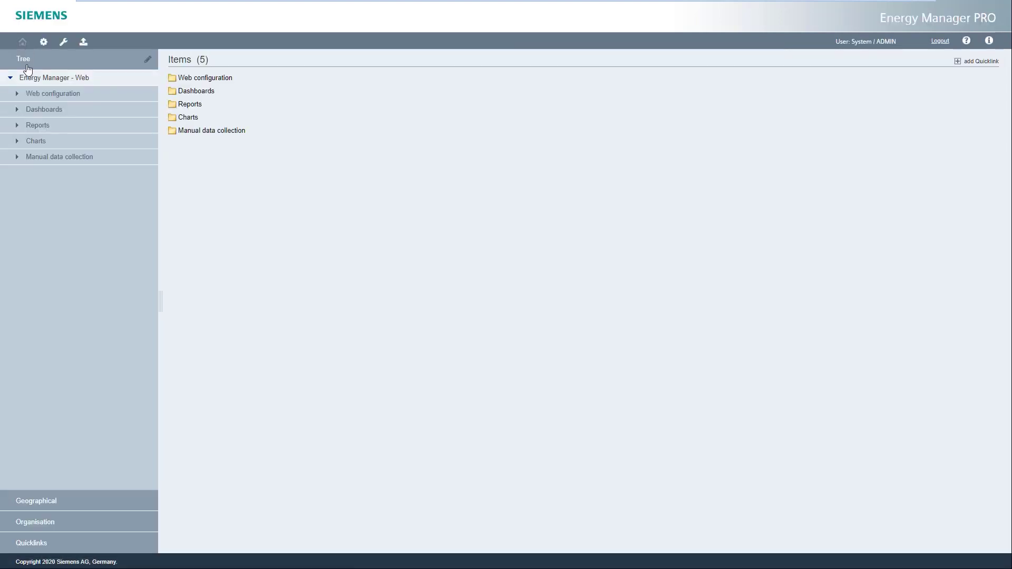
Open PAC3200_Hall1_pmon under Web configuration > Monitoring to see live 25.18 W, 0.18 A, 230.72 V.
left_click(19, 94)
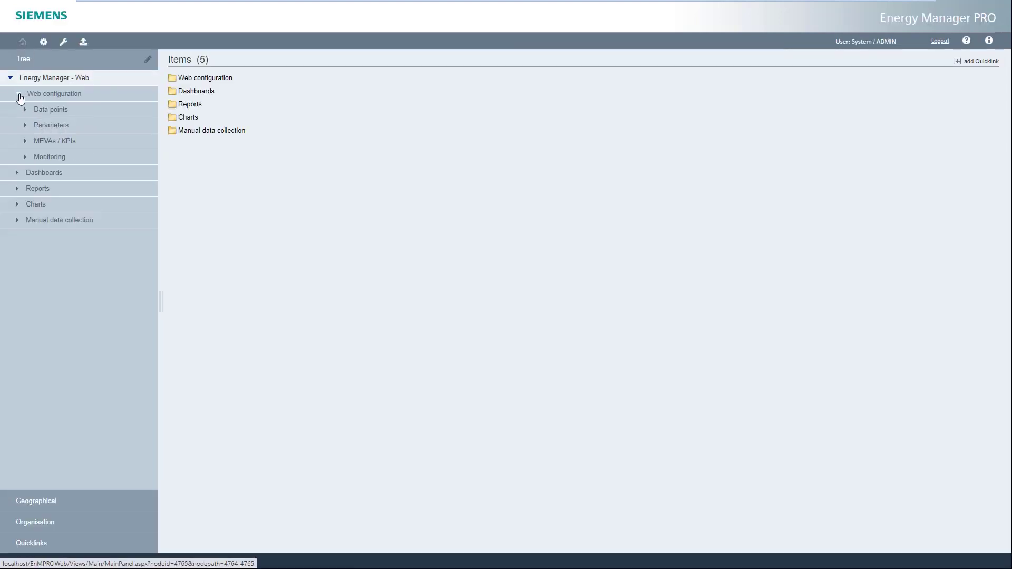
left_click(26, 157)
left_click(66, 173)
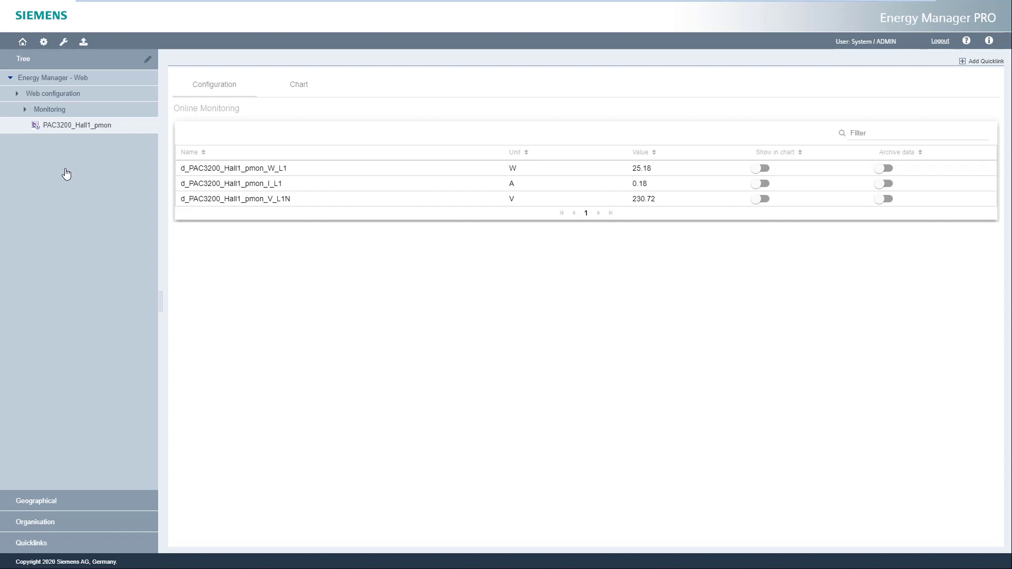
Enable Show in chart for W_L1, I_L1 and V_L1N and view the live chart.
left_click(772, 170)
left_click(771, 187)
left_click(768, 202)
left_click(298, 88)
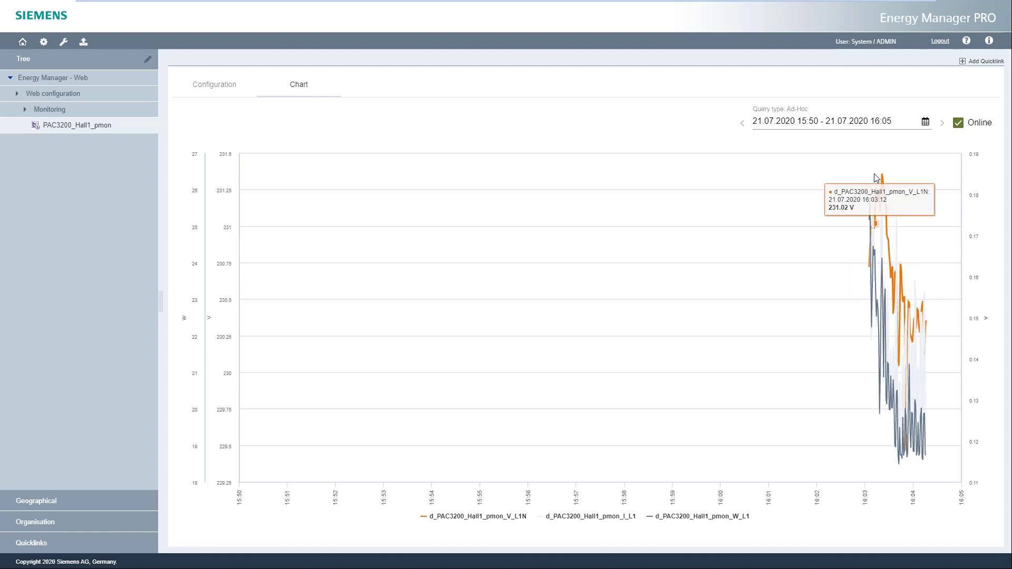
Drag a zoom rectangle over the chart's 16:03–16:04 data range on 21.07.2020.
left_click_drag(875, 166, 940, 462)
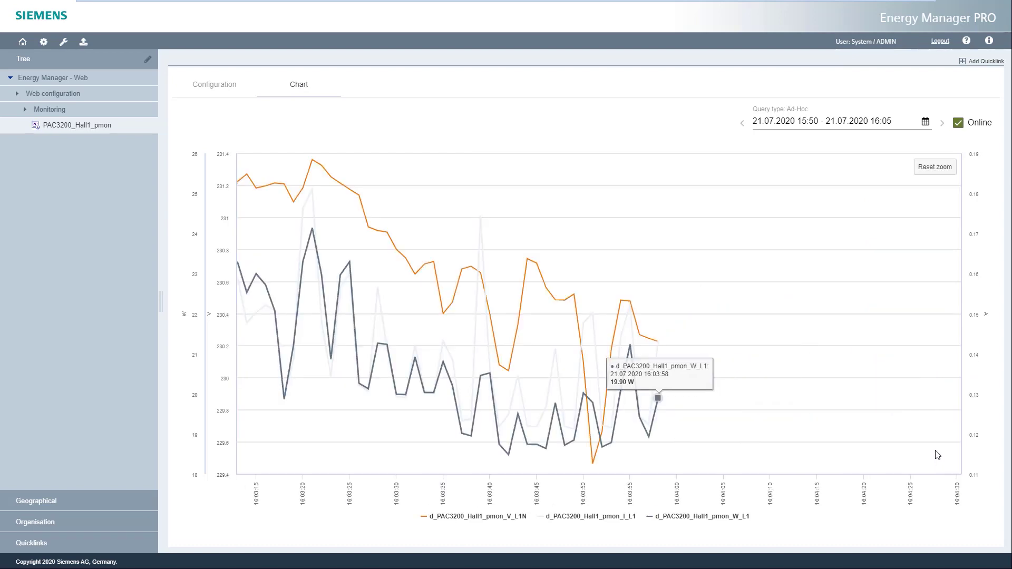